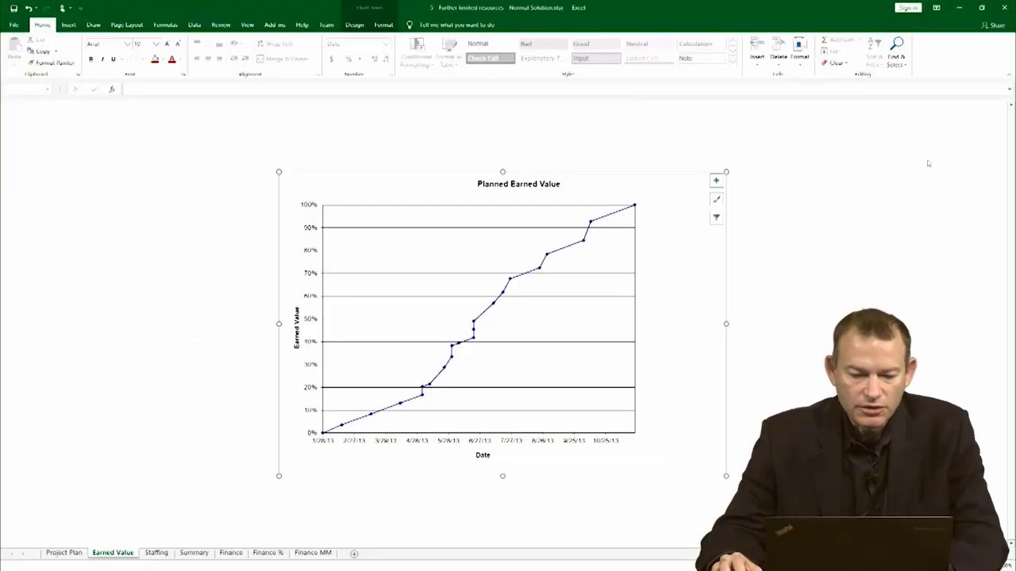
Close the Normal Solution workbook and bring the Microsoft Project schedule to the front
left_click(1006, 7)
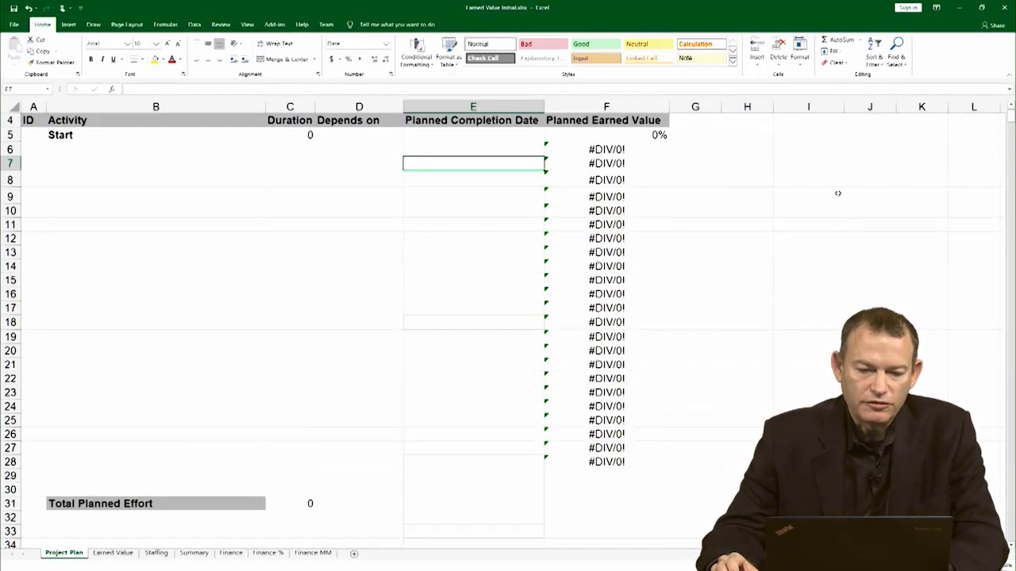
key("alt+Tab")
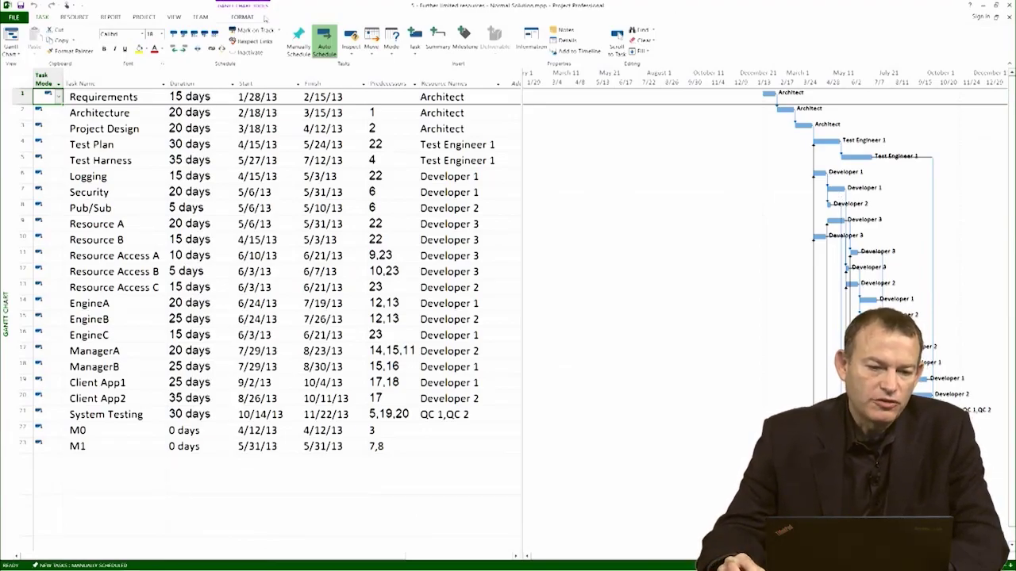
Show the View ribbon commands for the Project schedule
left_click(173, 16)
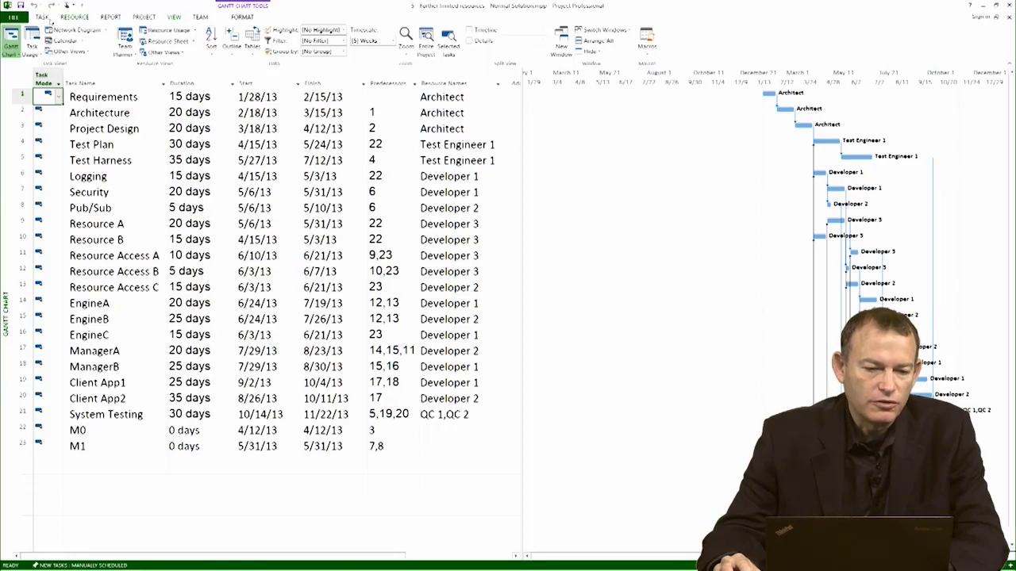
Set the Project date format to the short 1/28/09 style in Options
left_click(16, 19)
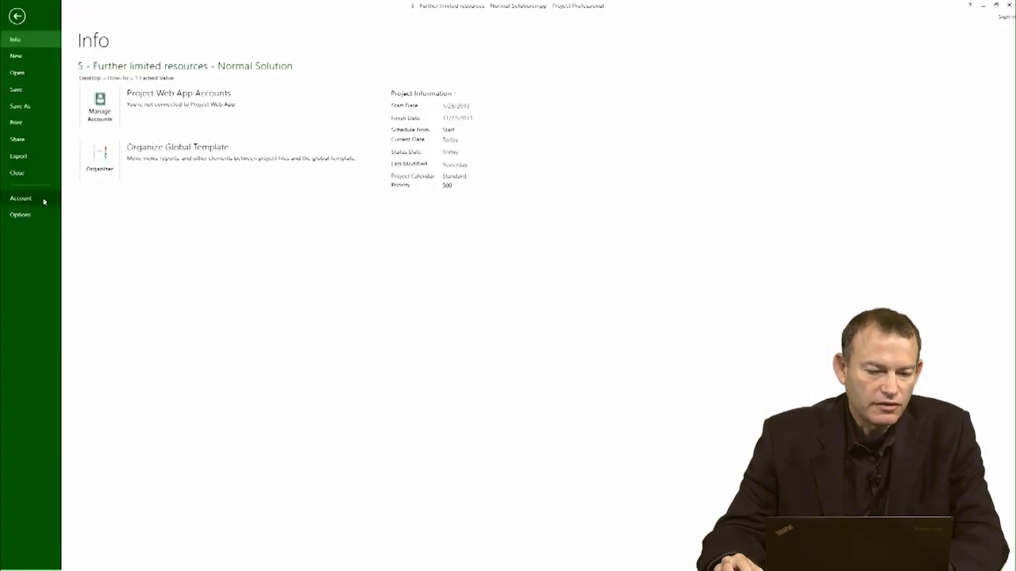
left_click(20, 214)
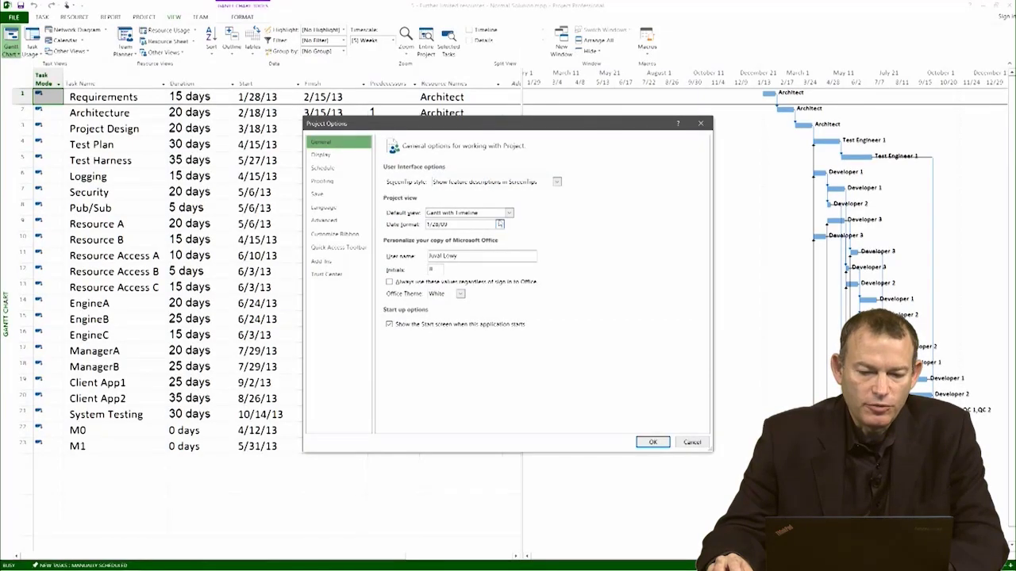
left_click(499, 225)
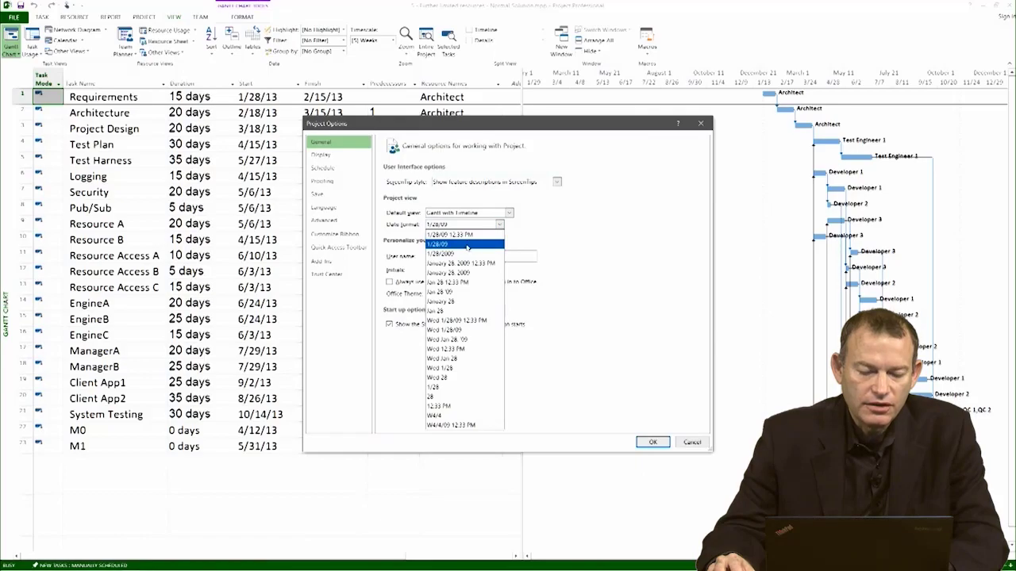
left_click(684, 444)
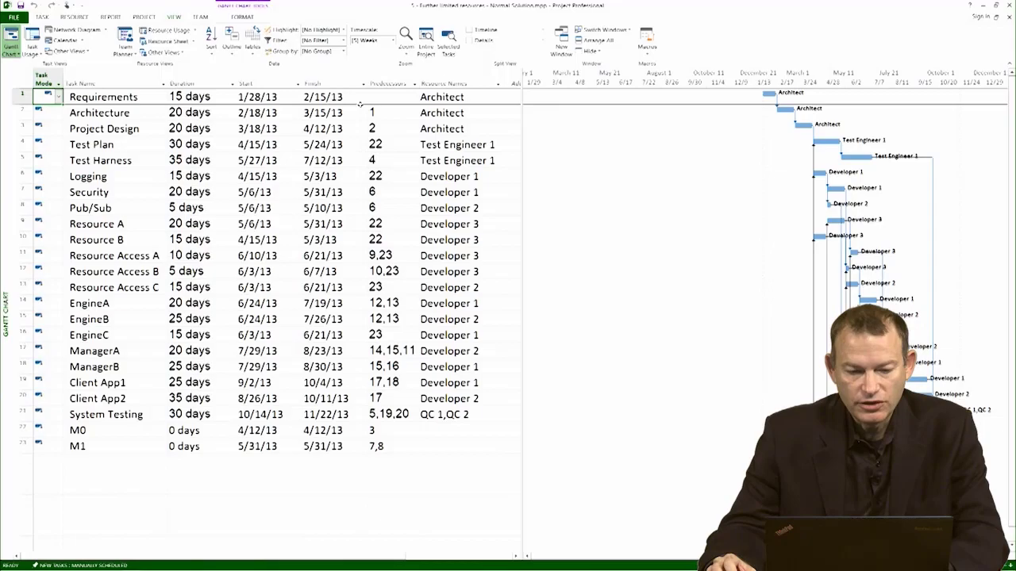
Move the Predecessors column before Start and enter 1/28/13 in Excel cell E5
key("alt+Tab")
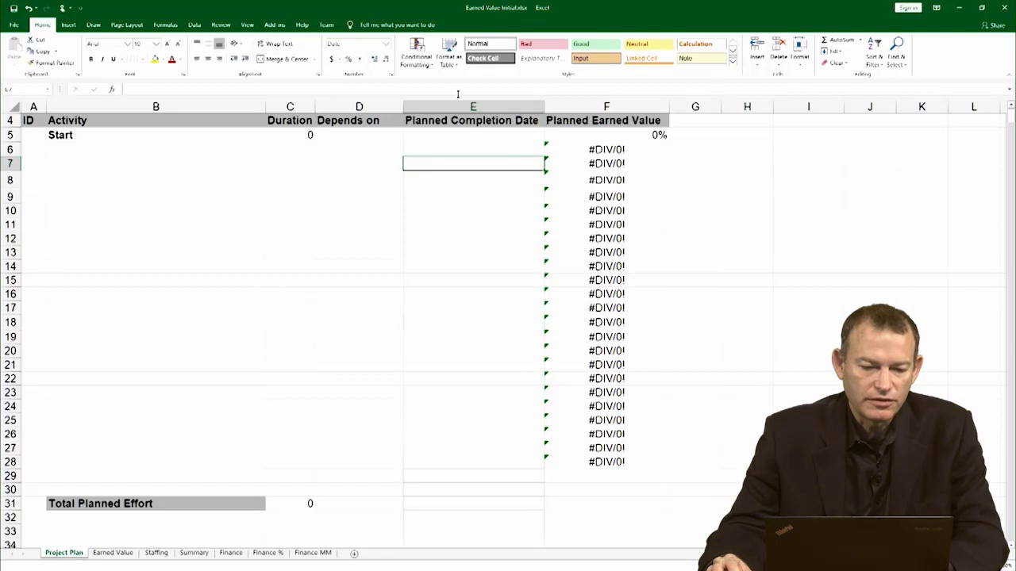
key("alt+Tab")
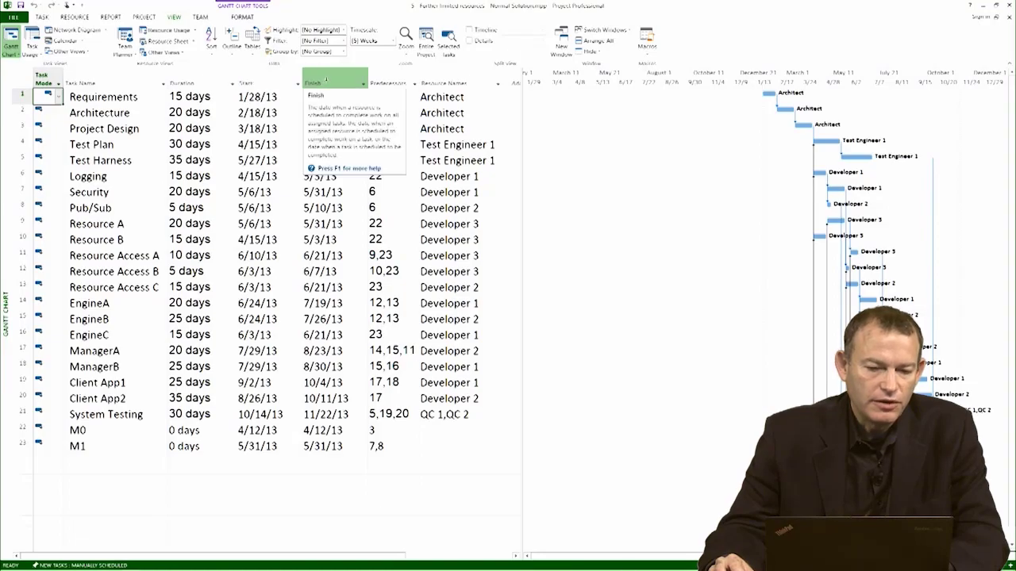
left_click(392, 73)
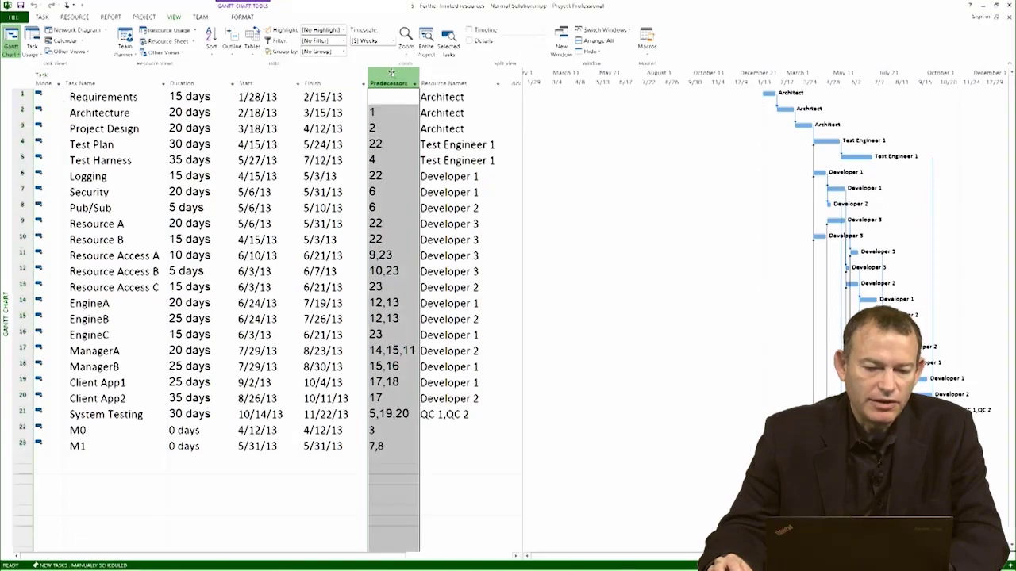
left_click_drag(391, 73, 238, 75)
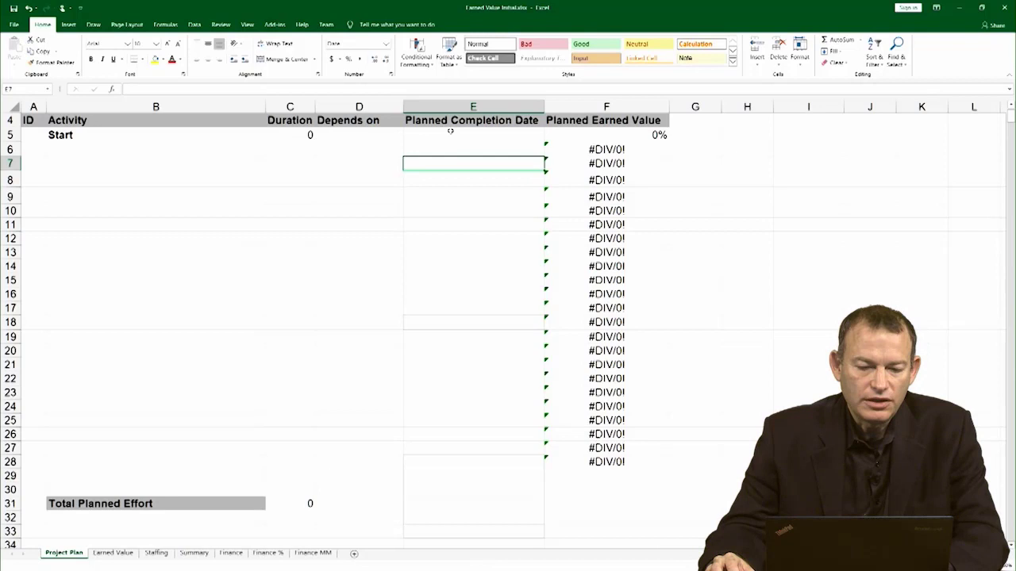
left_click(449, 133)
type("1/")
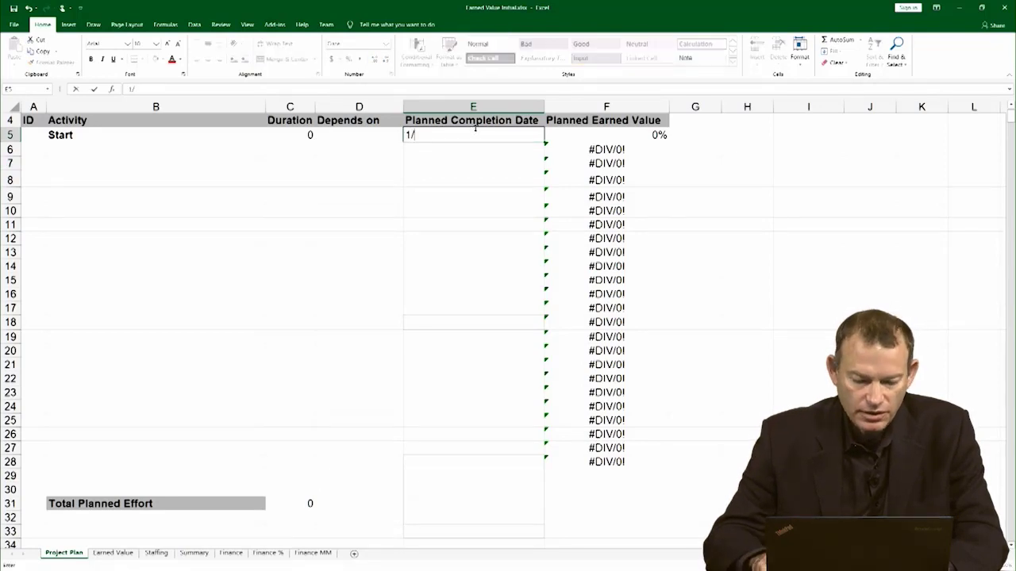
type("28/1")
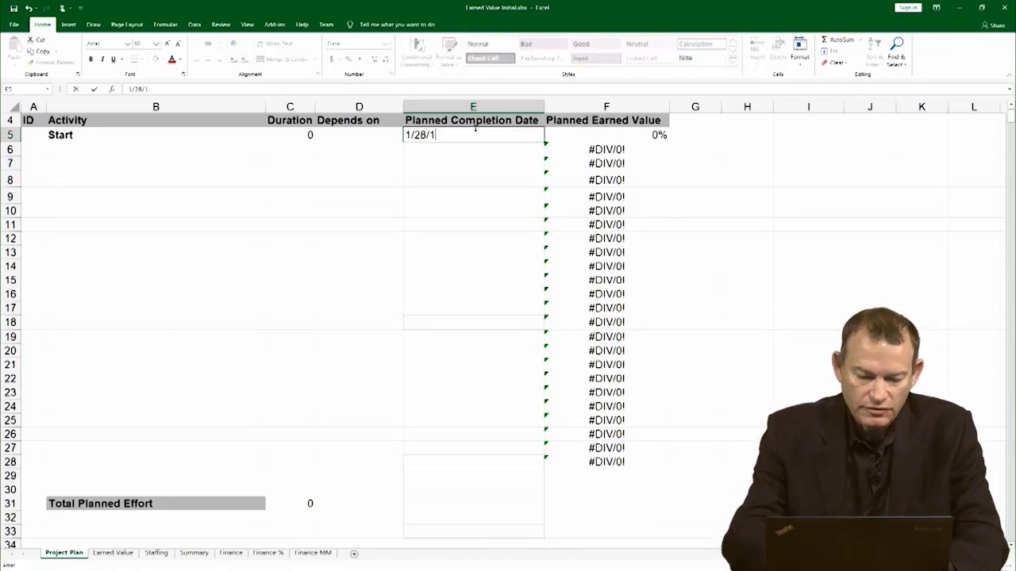
type("3")
Commit the 1/28/2013 date and hide the Start column in Project
key("Return")
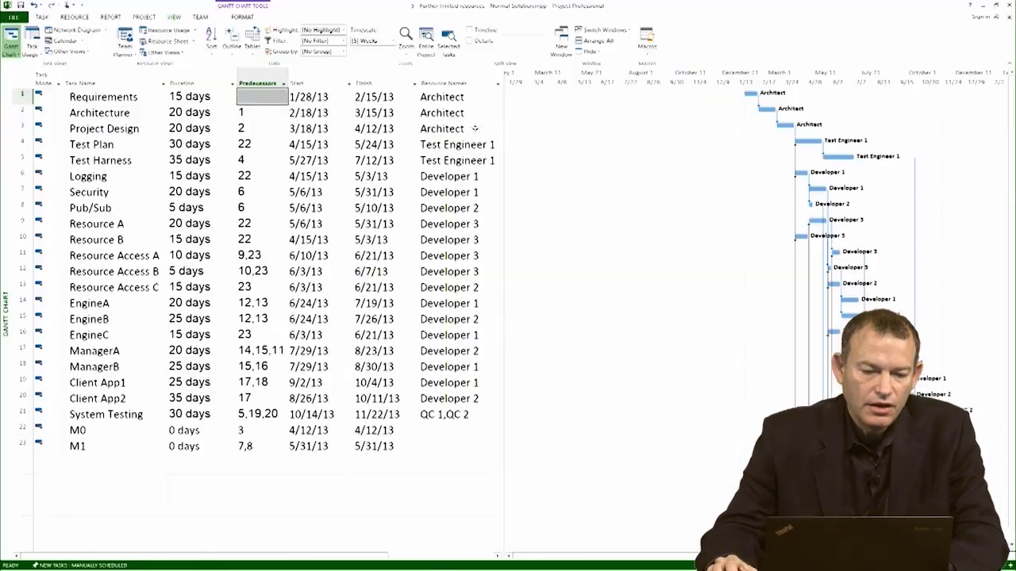
left_click(341, 129)
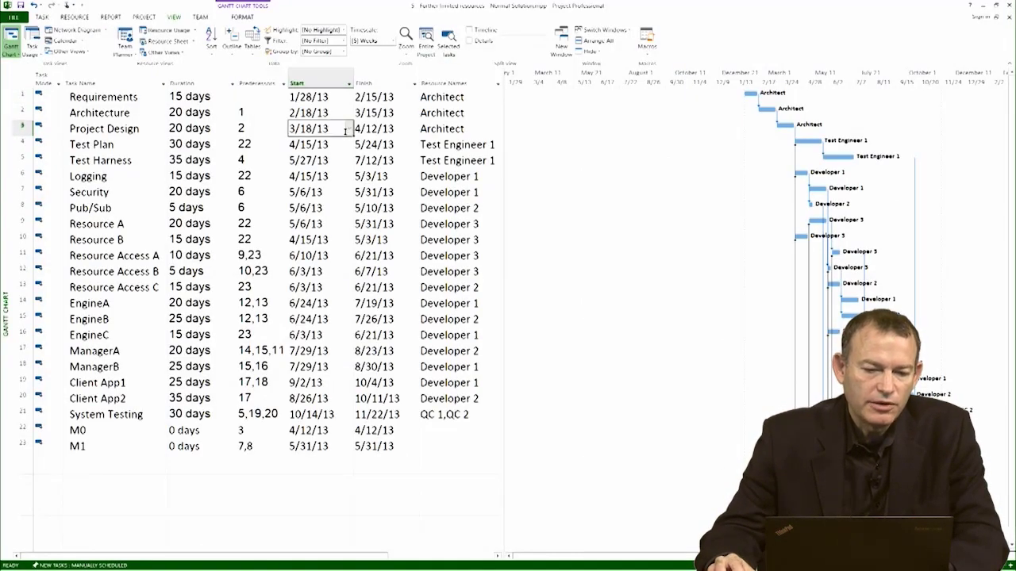
left_click(325, 97)
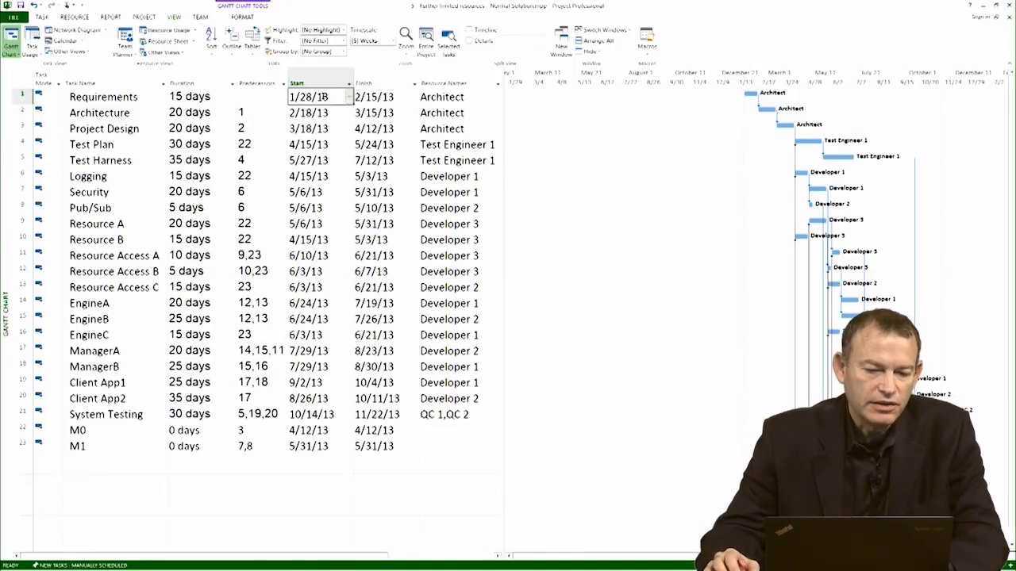
left_click(315, 76)
right_click(315, 76)
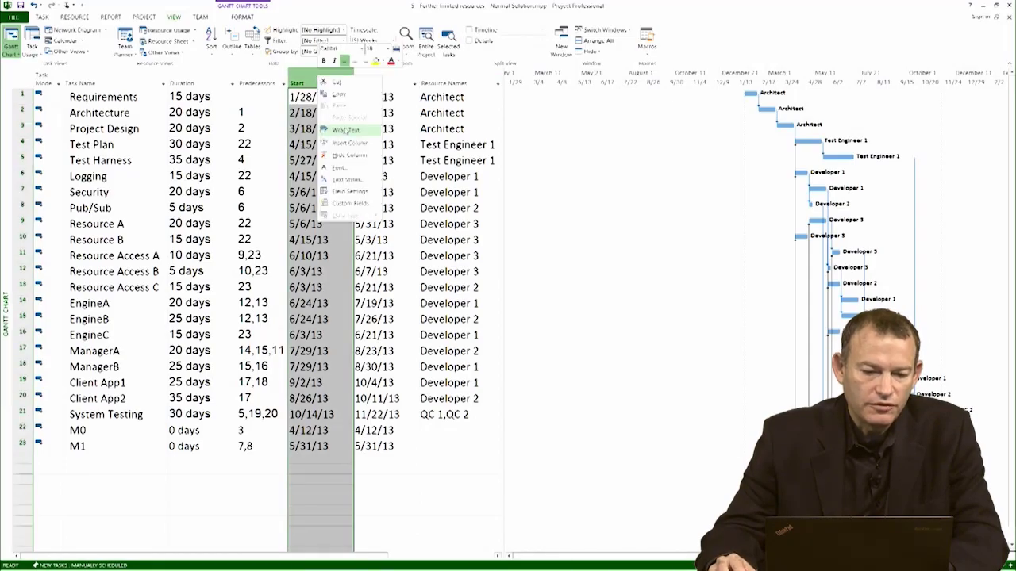
left_click(357, 157)
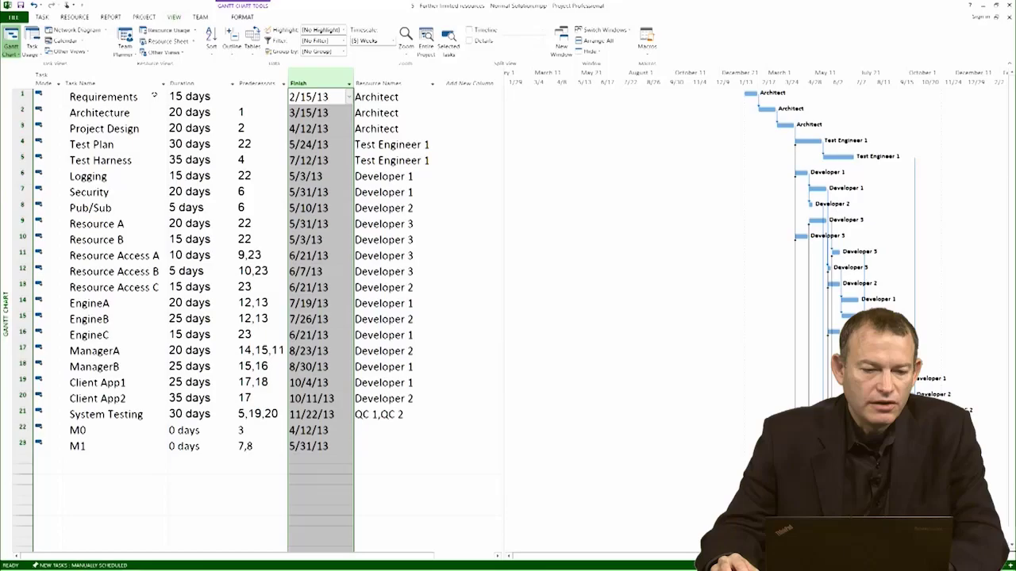
Copy the Task Name, Duration, Predecessors and Finish columns
left_click(94, 80)
left_click_drag(94, 79, 314, 97)
right_click(316, 97)
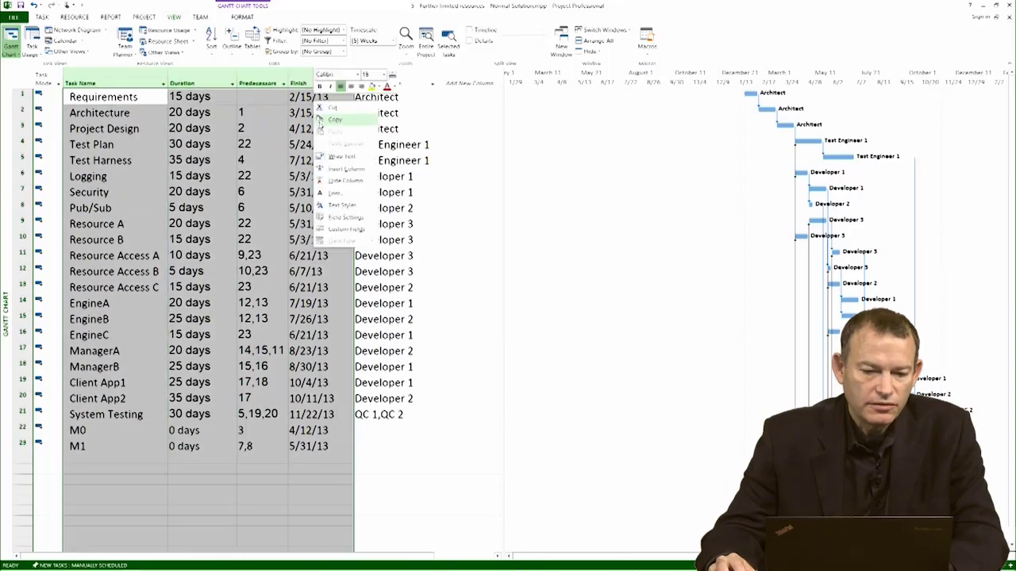
left_click(322, 122)
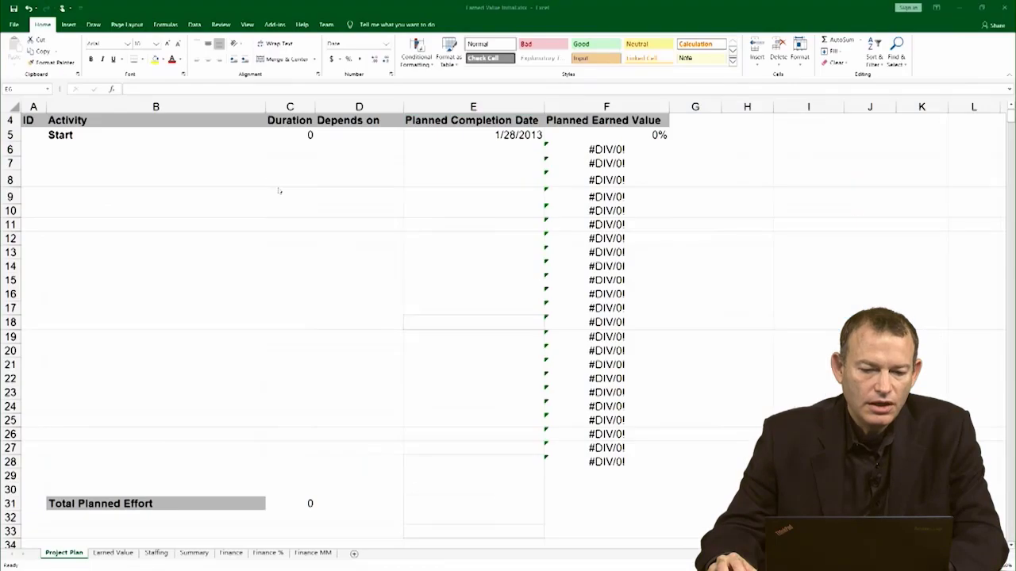
Paste the task table into H3 of a new workbook and autofit the Finish column
key("alt+Tab")
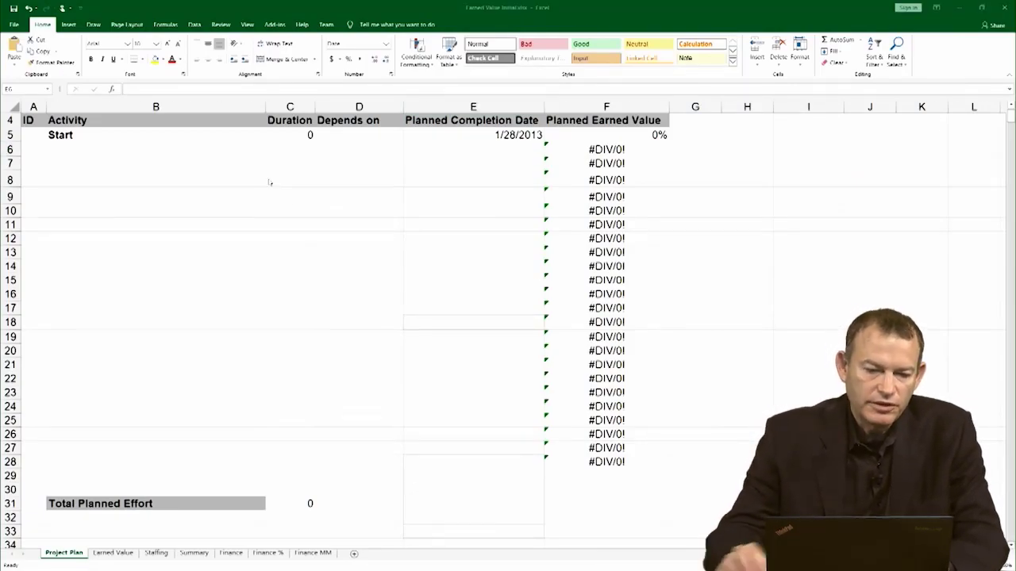
key("ctrl+n")
left_click(239, 132)
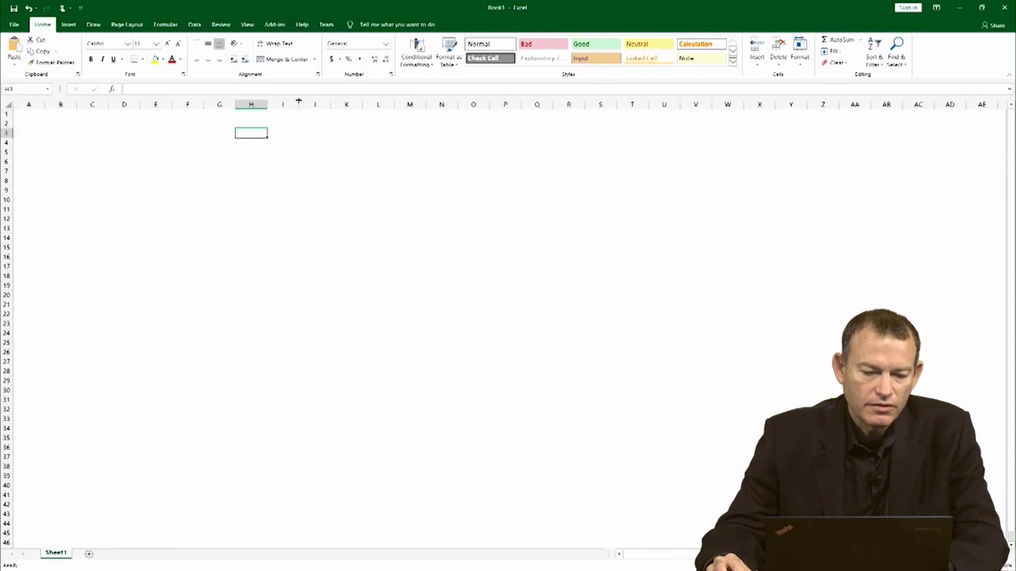
key("ctrl+v")
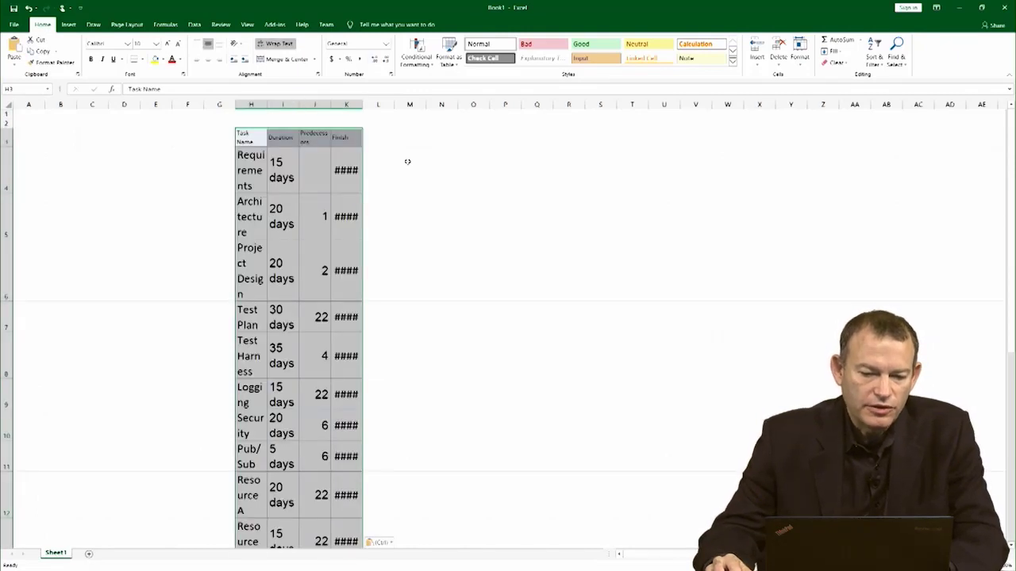
left_click(409, 154)
double_click(362, 104)
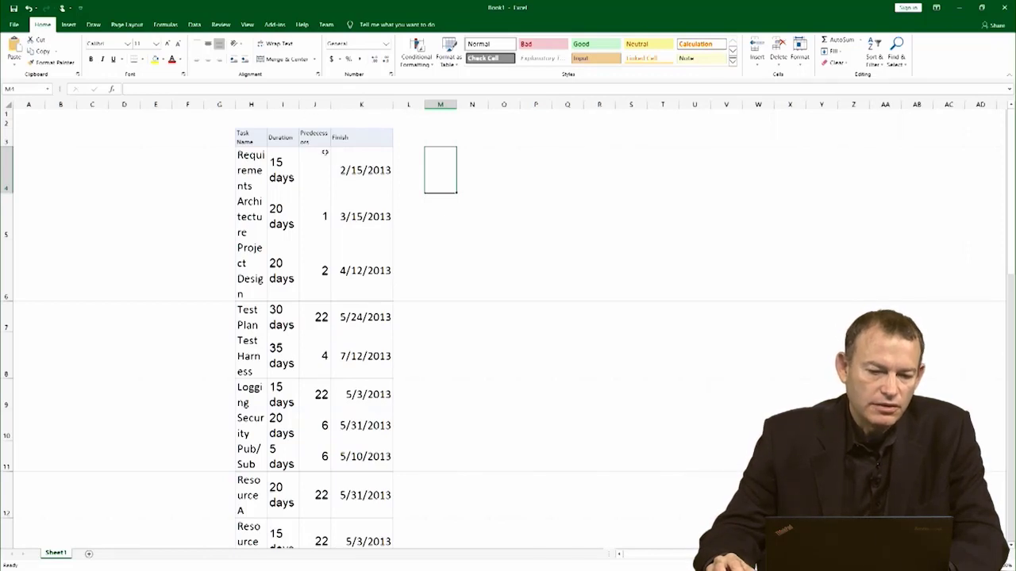
left_click(283, 162)
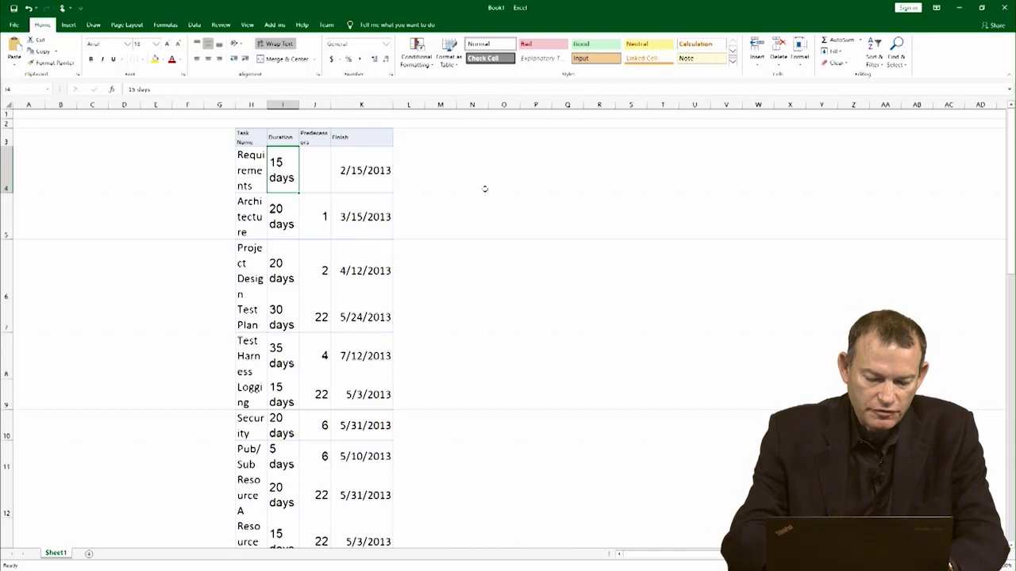
Replace 'days' with nothing so durations become plain numbers like 15 and 20
key("ctrl+h")
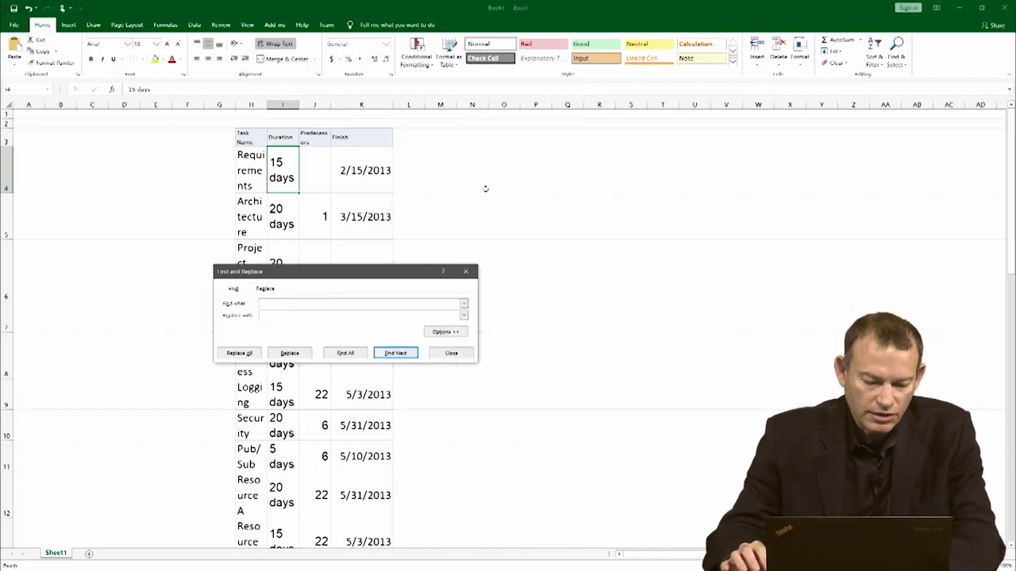
type("days")
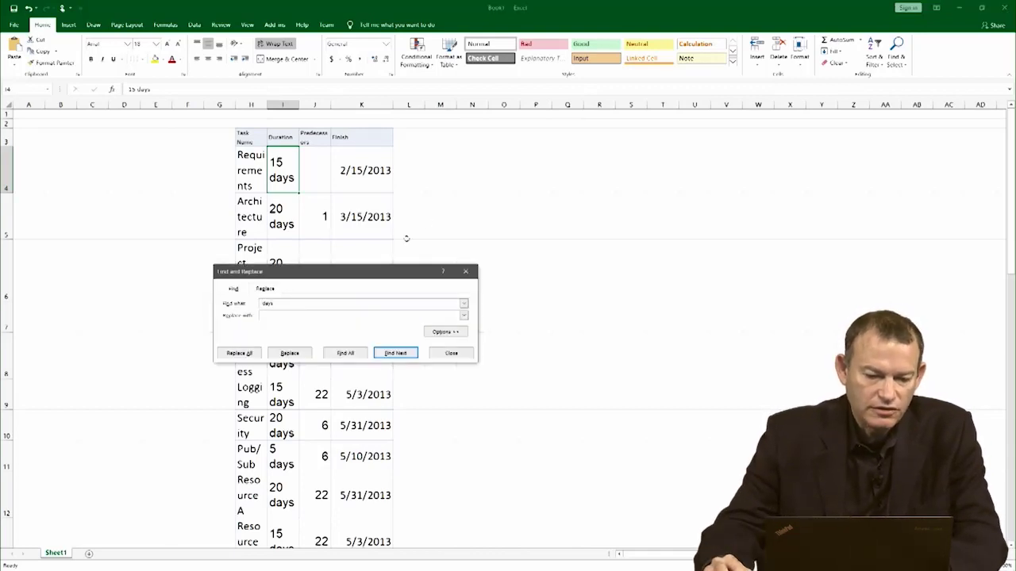
left_click(329, 314)
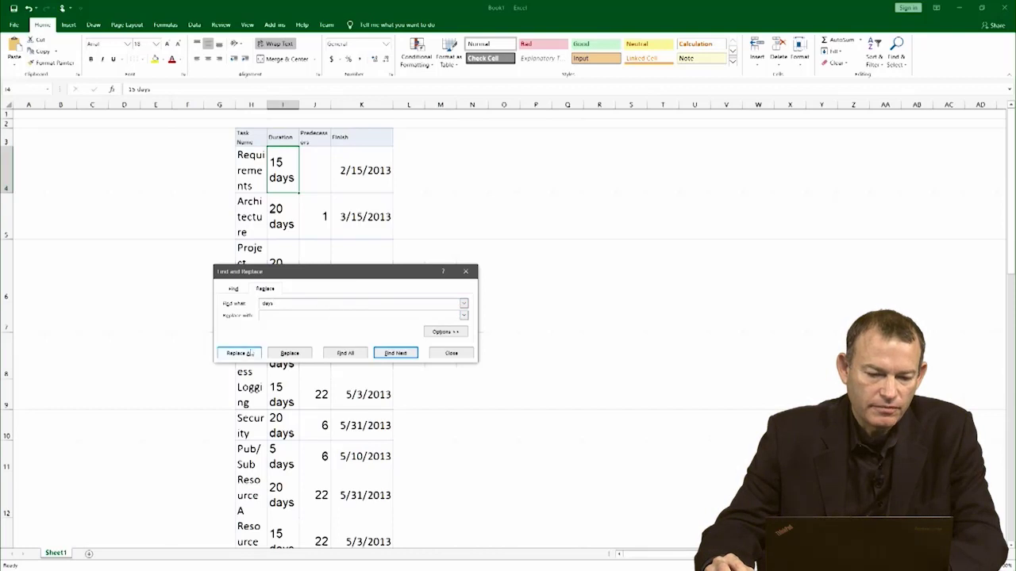
left_click(239, 352)
left_click(511, 318)
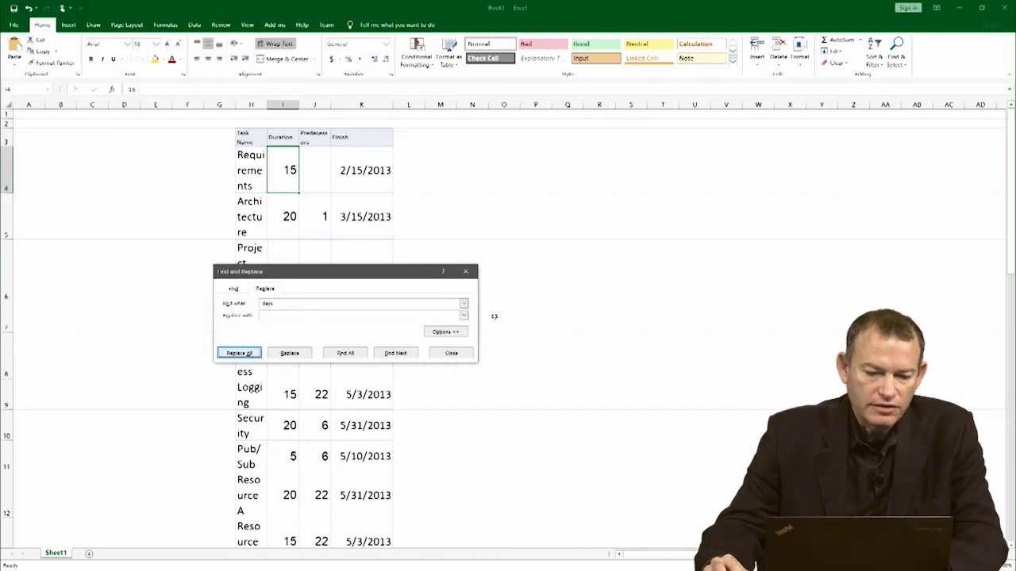
left_click(466, 271)
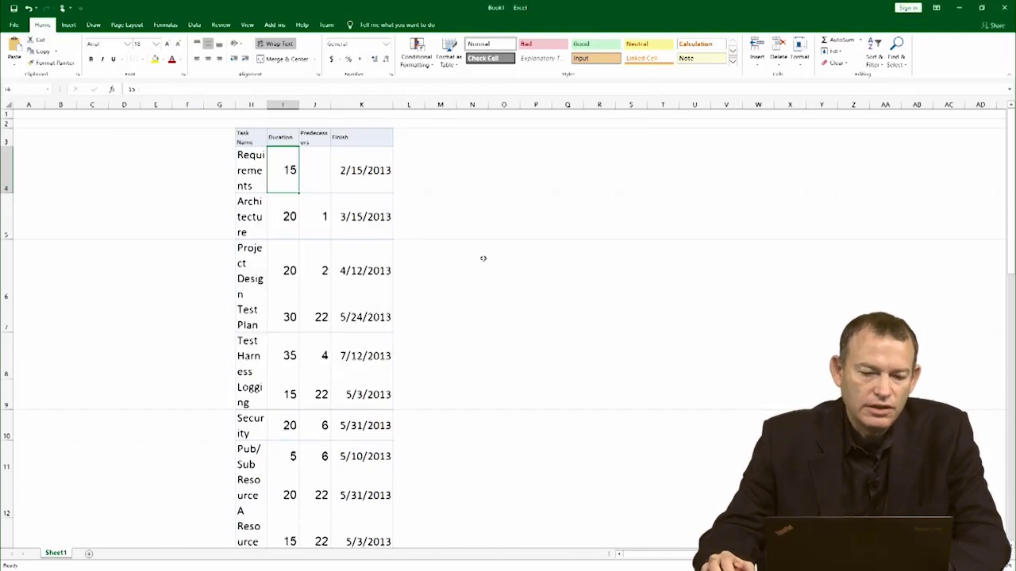
Number the tasks 1 through 23 in column G and select the table G4:K26
left_click(221, 168)
type("1")
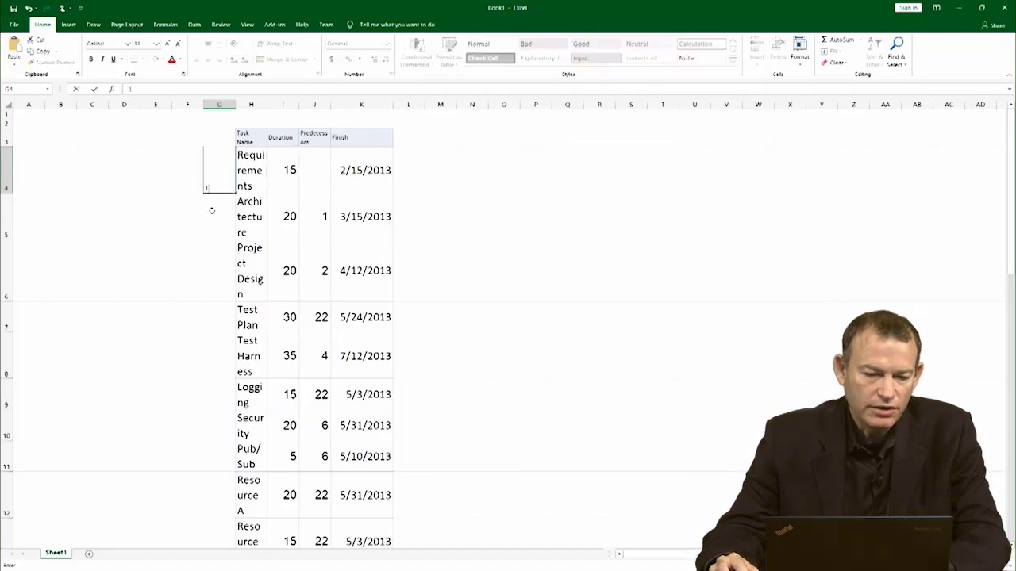
left_click(212, 209)
type("2")
left_click(408, 218)
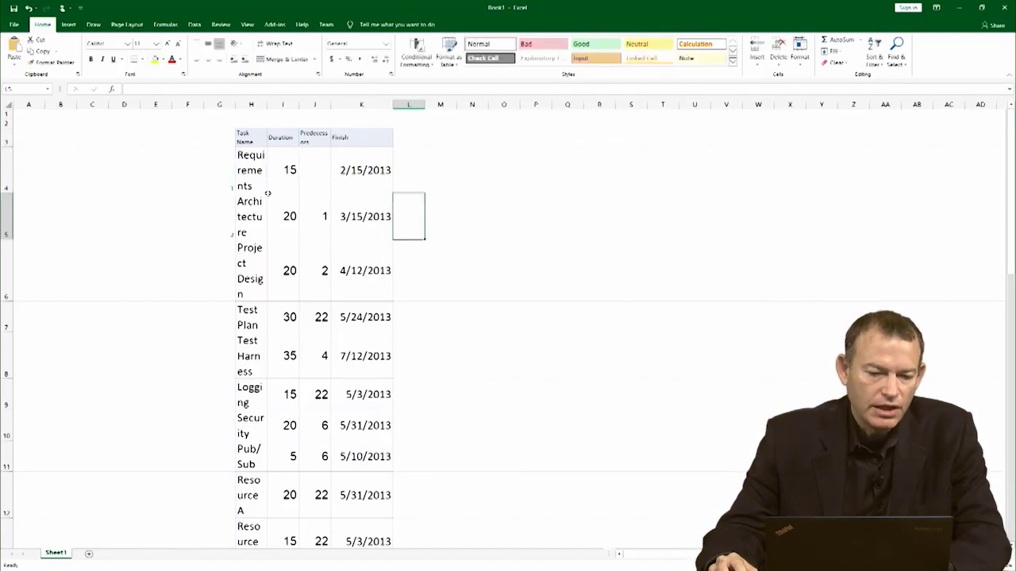
left_click_drag(221, 180, 225, 220)
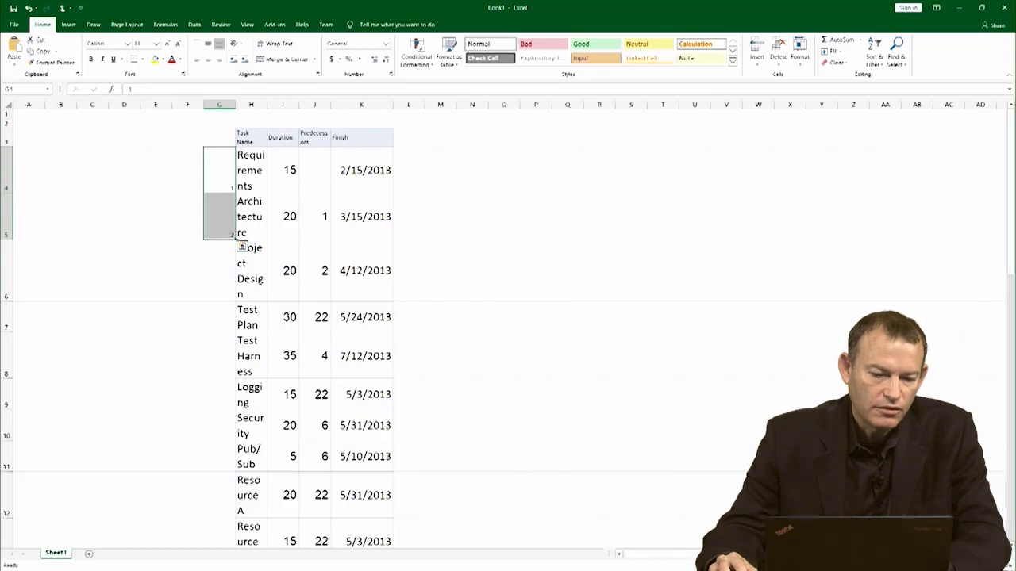
double_click(235, 238)
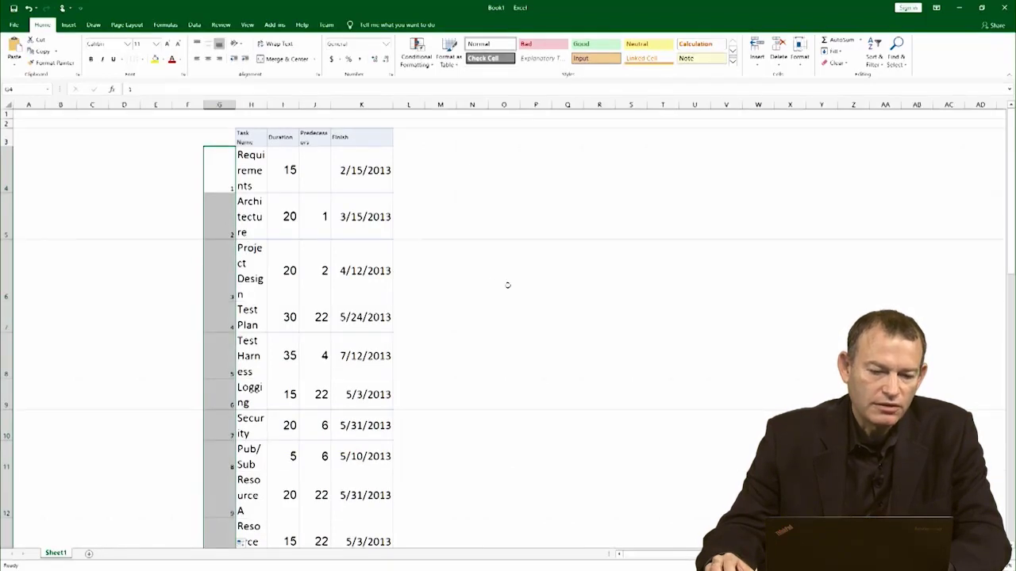
scroll(507, 285, "down", 6)
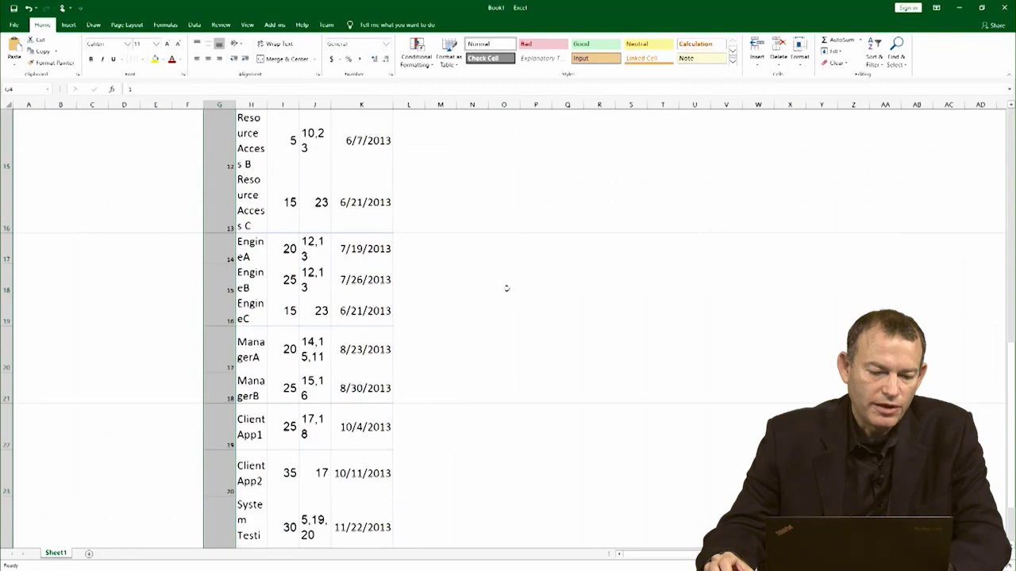
left_click(474, 305)
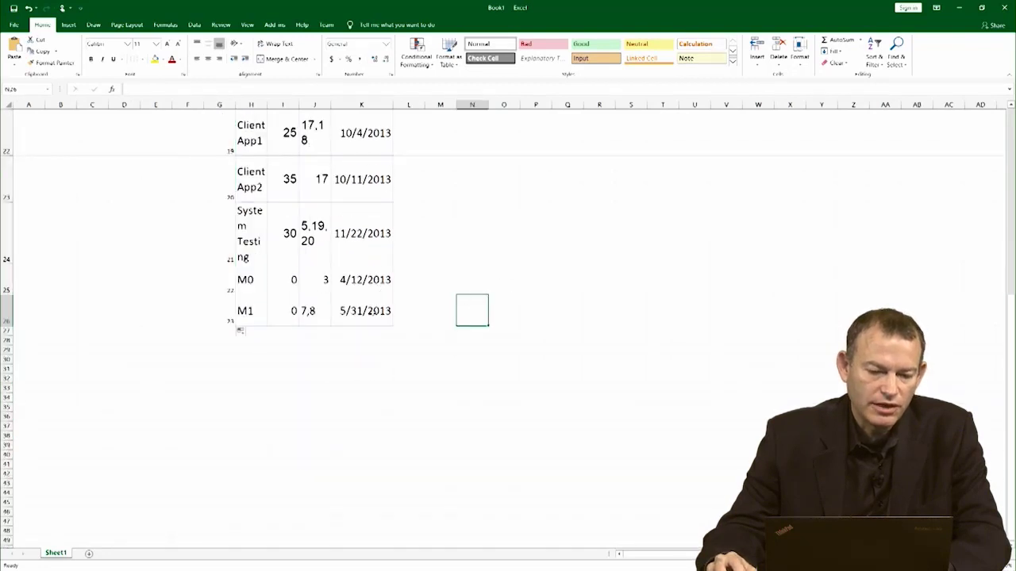
left_click_drag(371, 311, 235, 155)
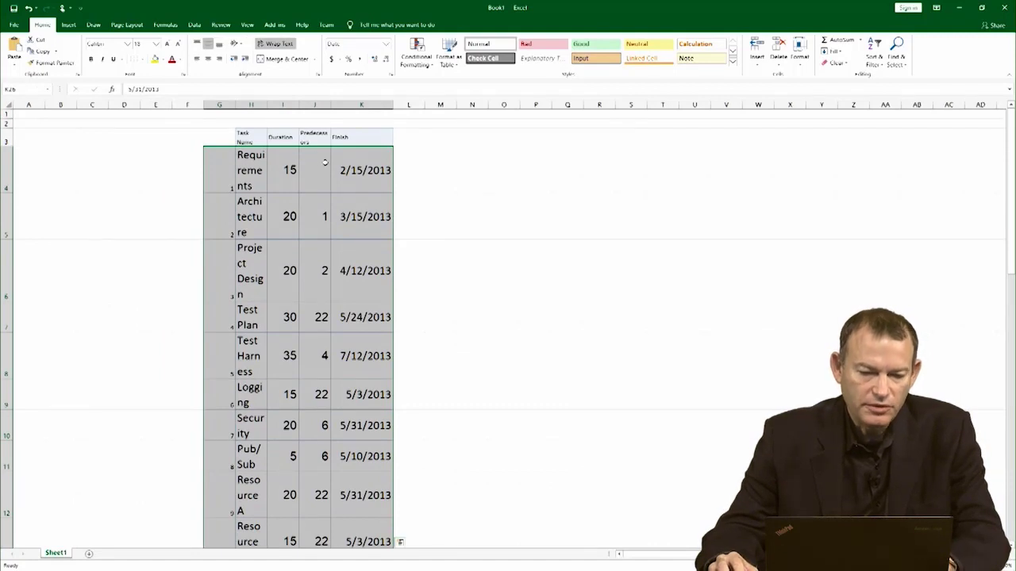
Paste the numbered task table into A6 of the Earned Value Initial Project Plan sheet
key("ctrl+q")
right_click(321, 167)
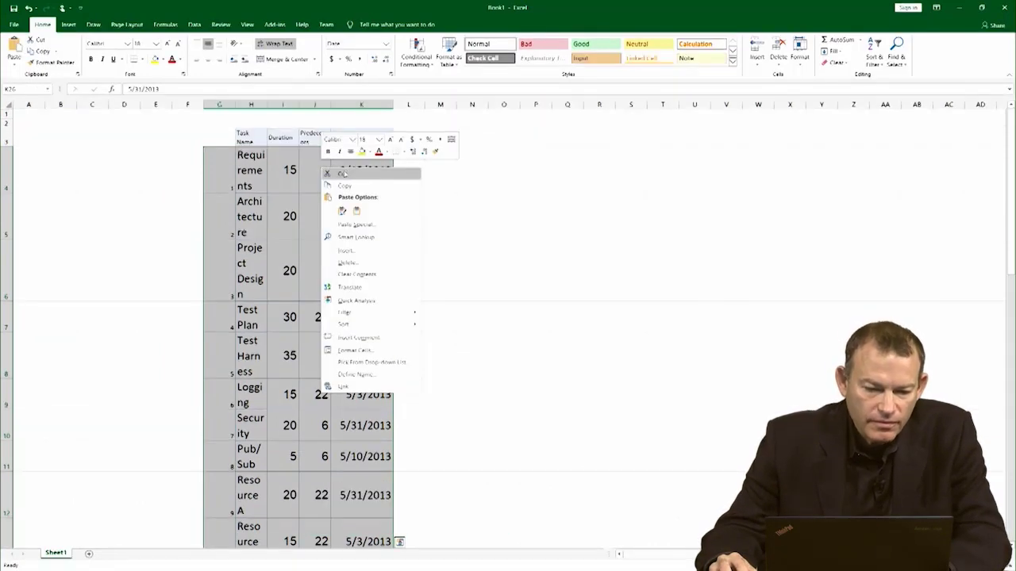
left_click(348, 186)
scroll(348, 238, "down", 6)
key("alt+Tab")
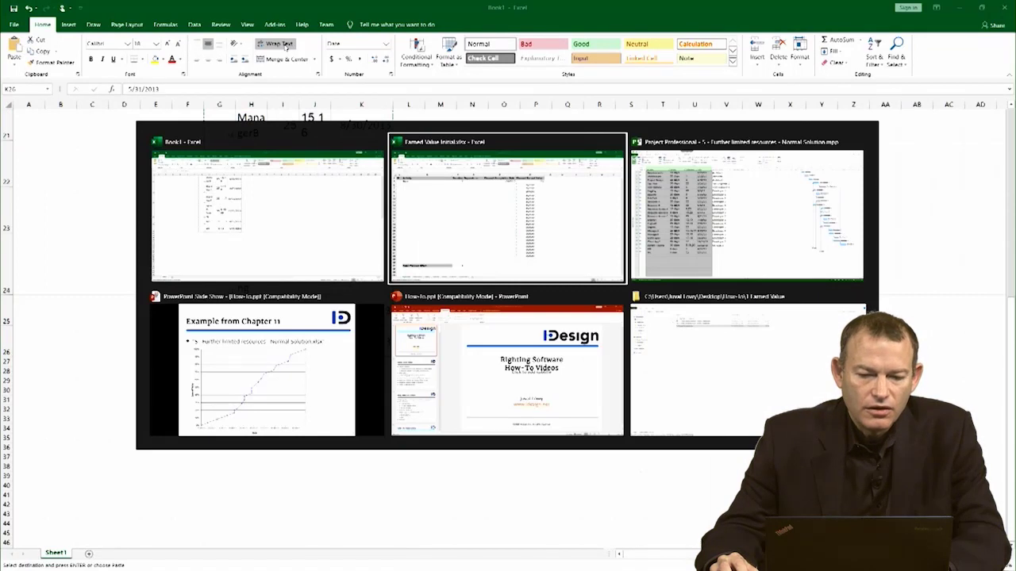
left_click(44, 146)
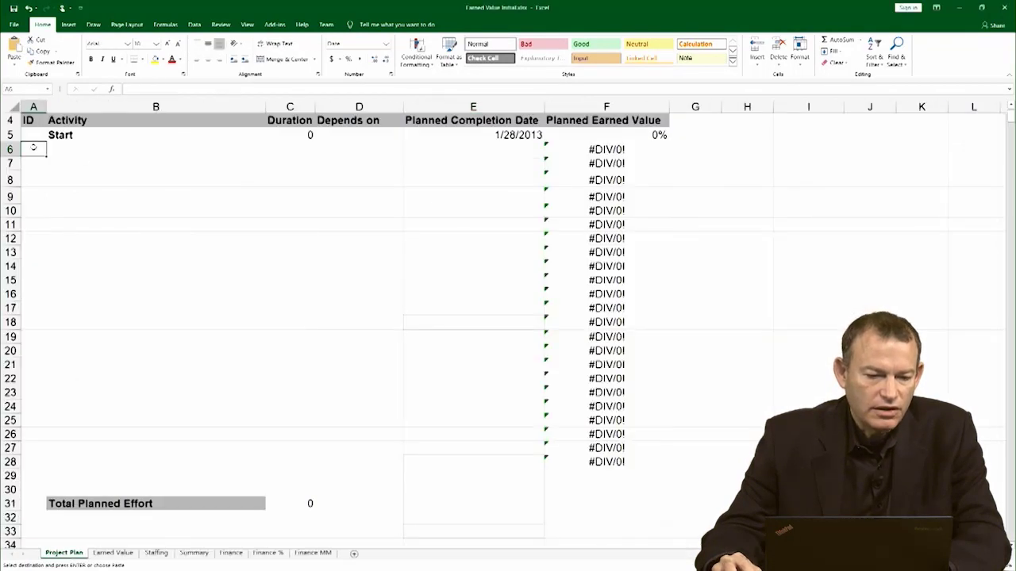
key("Return")
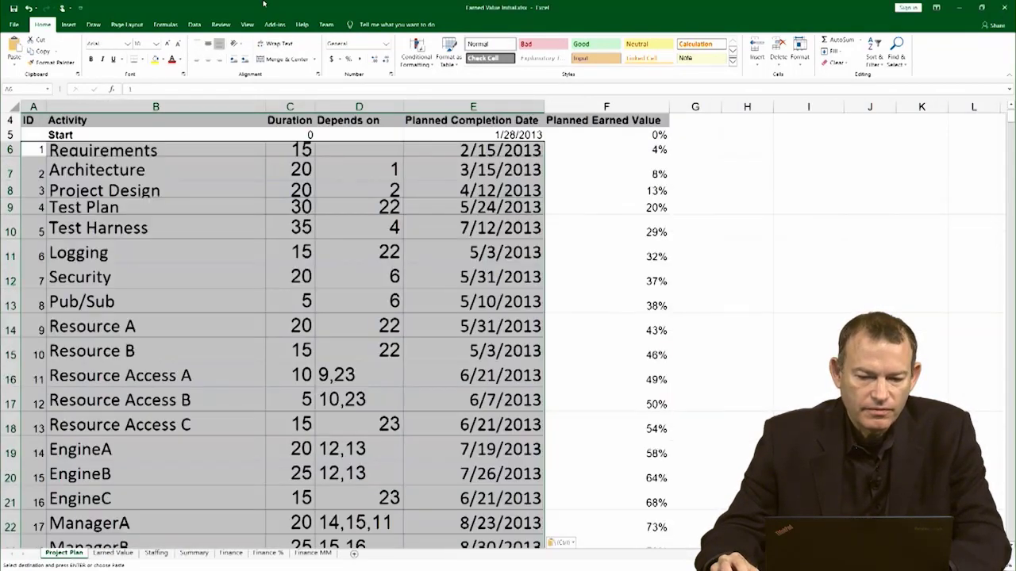
left_click(556, 324)
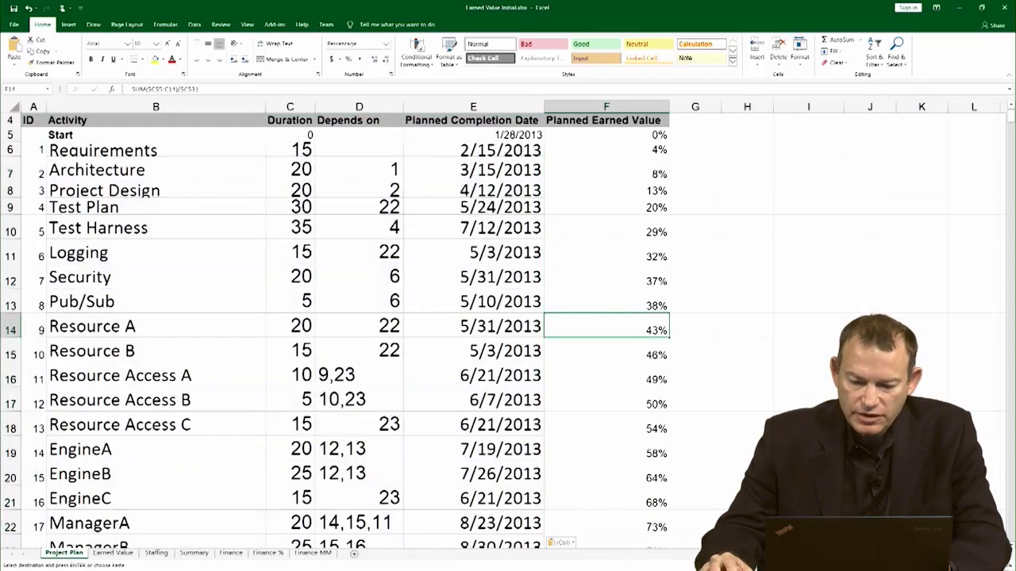
scroll(508, 318, "down", 2)
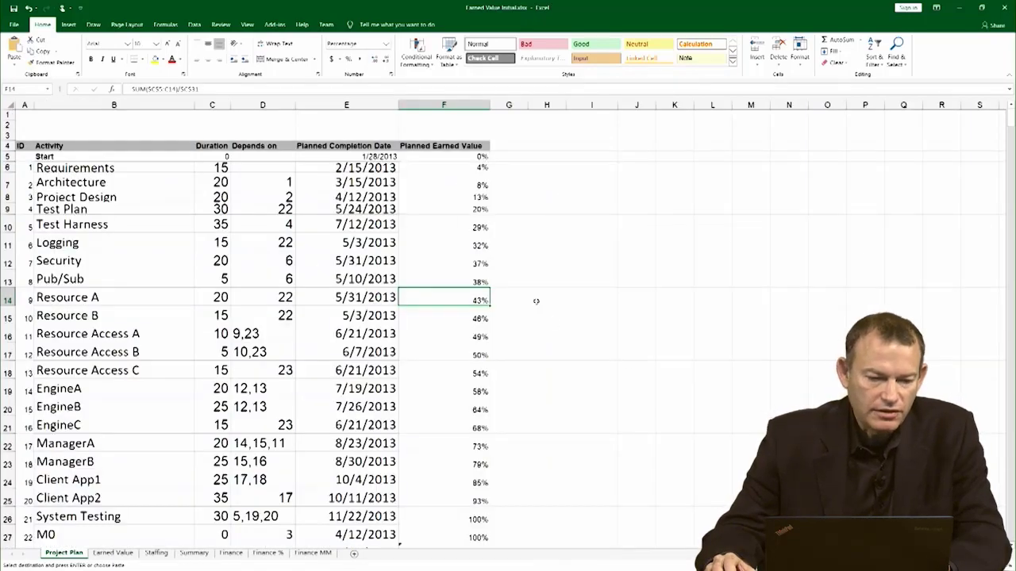
scroll(535, 300, "down", 1)
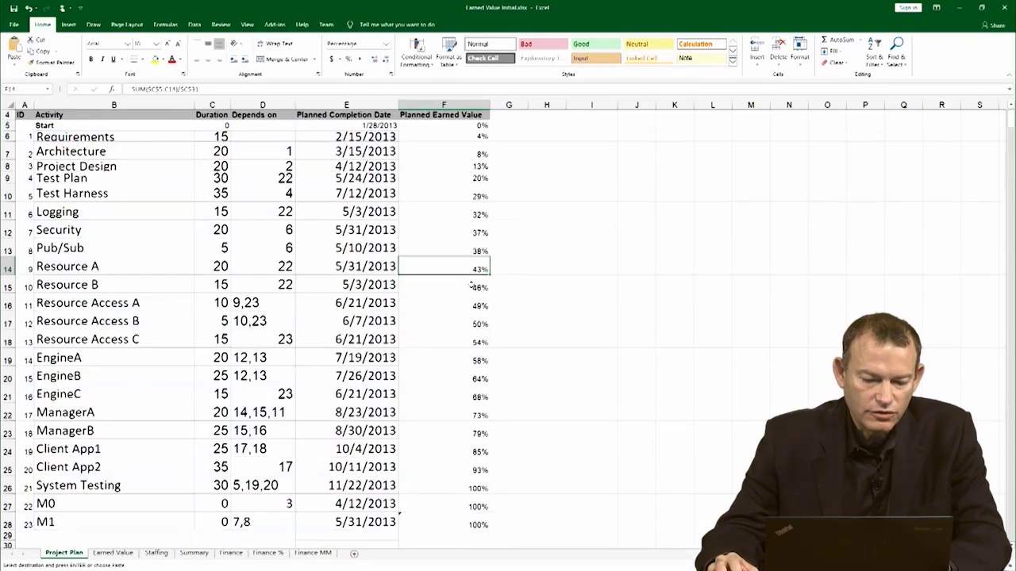
Sort rows A6:E28 by Planned Completion Date, oldest to newest
left_click_drag(372, 527, 32, 137)
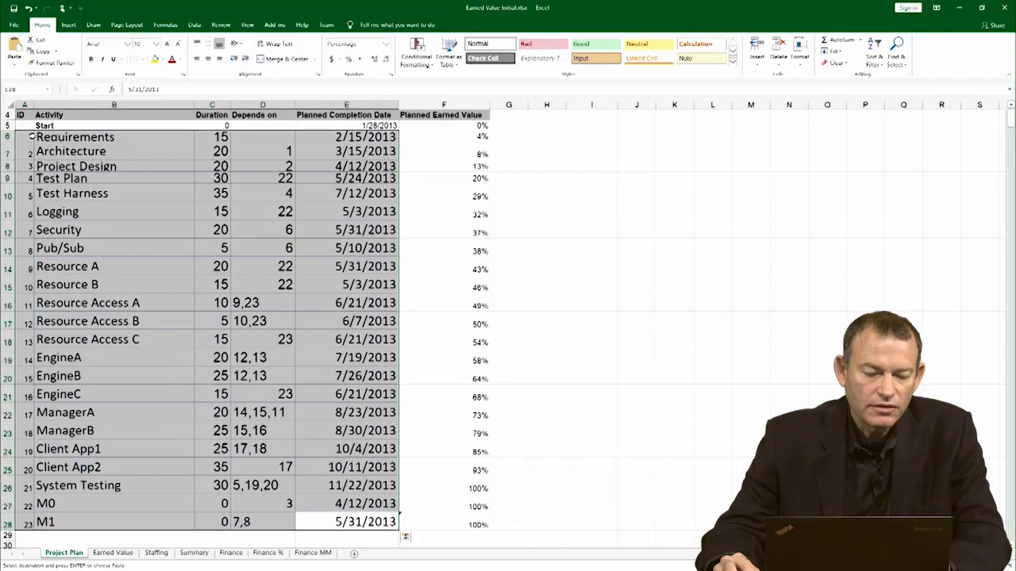
left_click(196, 25)
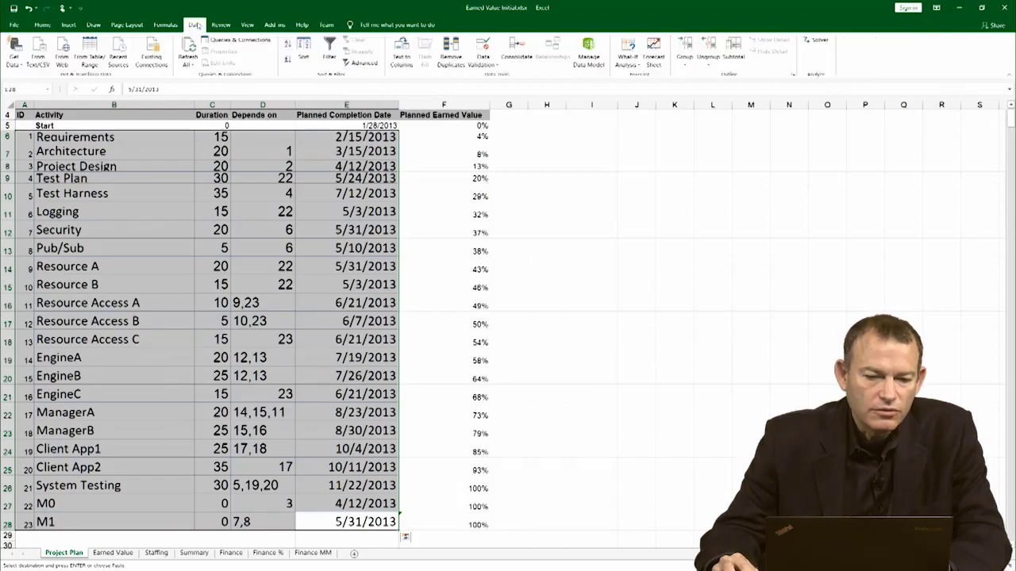
left_click(304, 49)
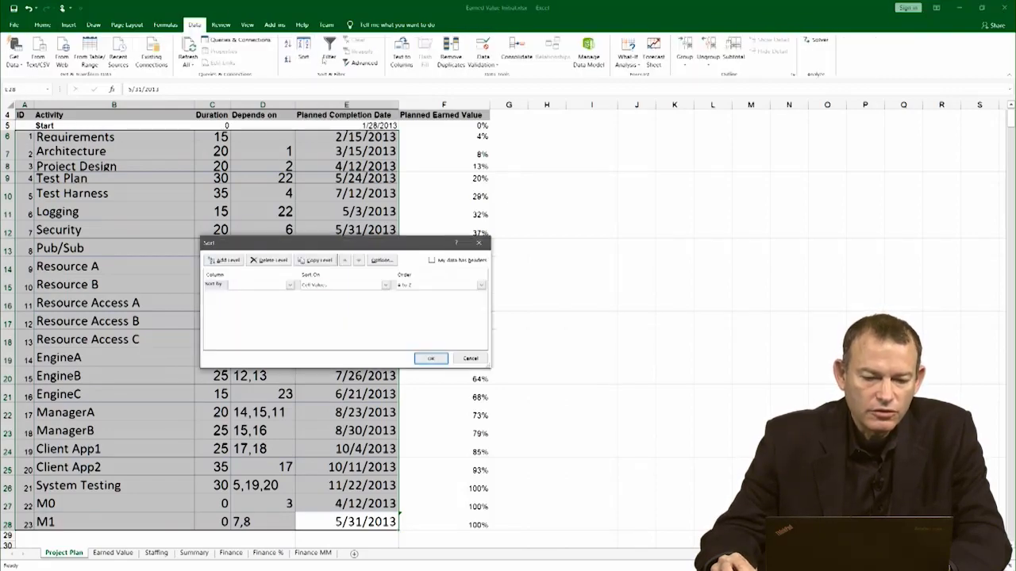
left_click(290, 286)
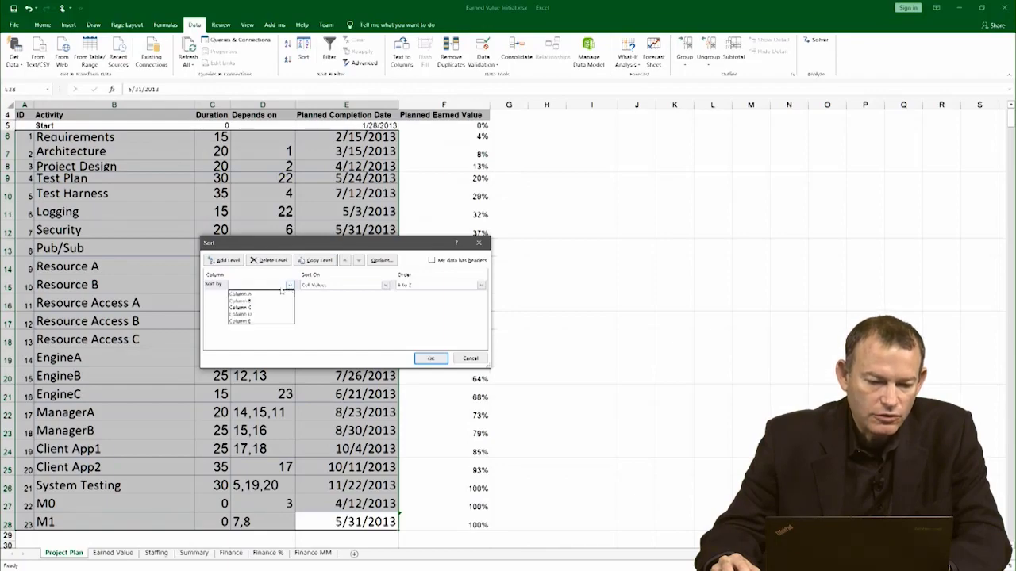
left_click(262, 323)
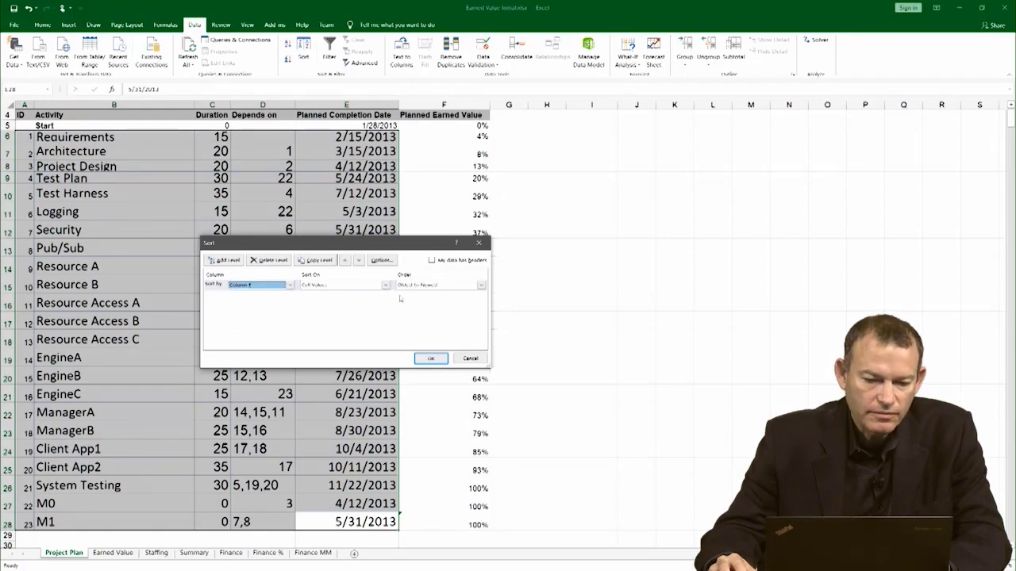
left_click(427, 360)
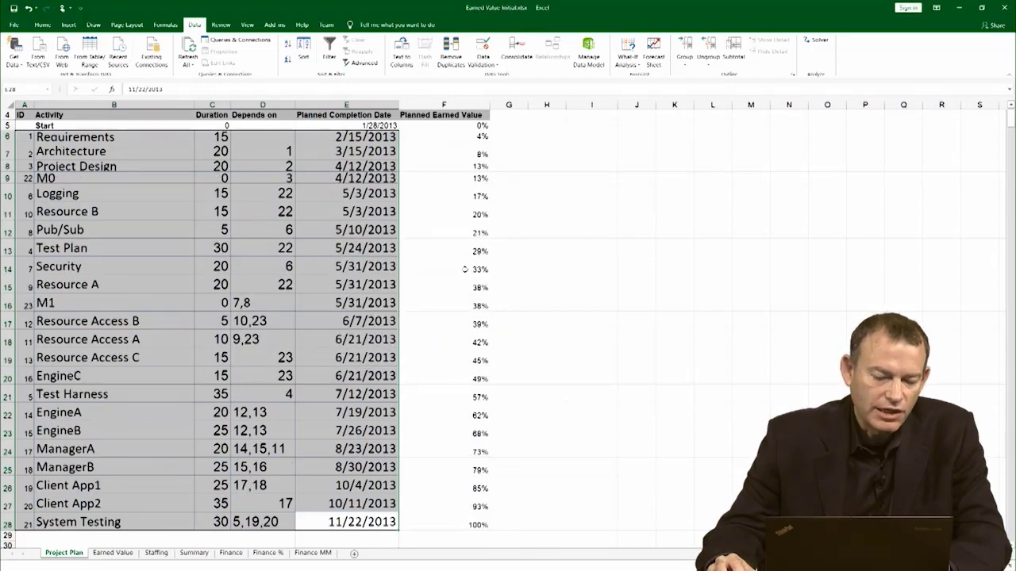
left_click(469, 369)
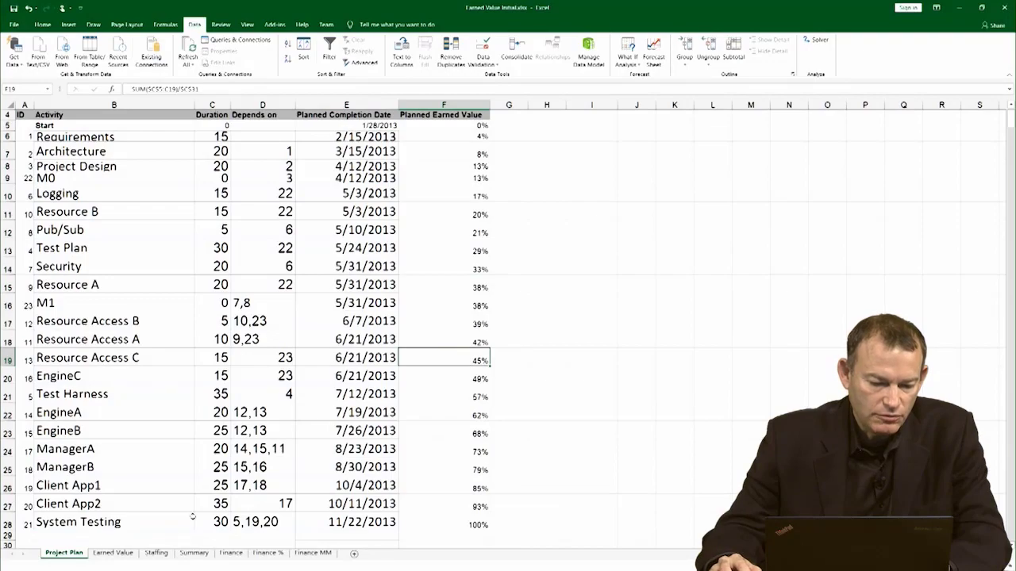
Switch to the Earned Value sheet to view the Planned Earned Value line chart rising to 100%
left_click(114, 554)
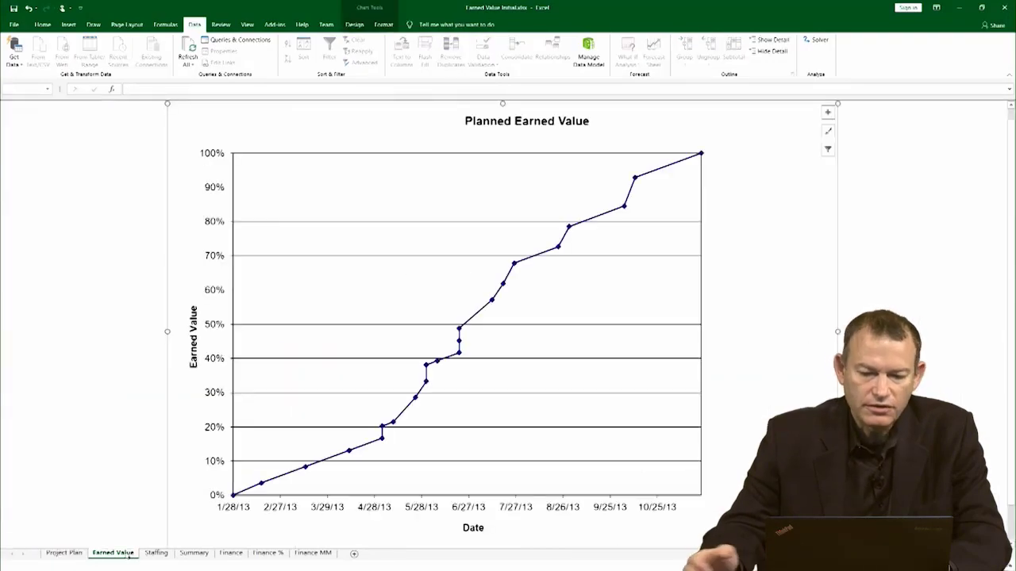